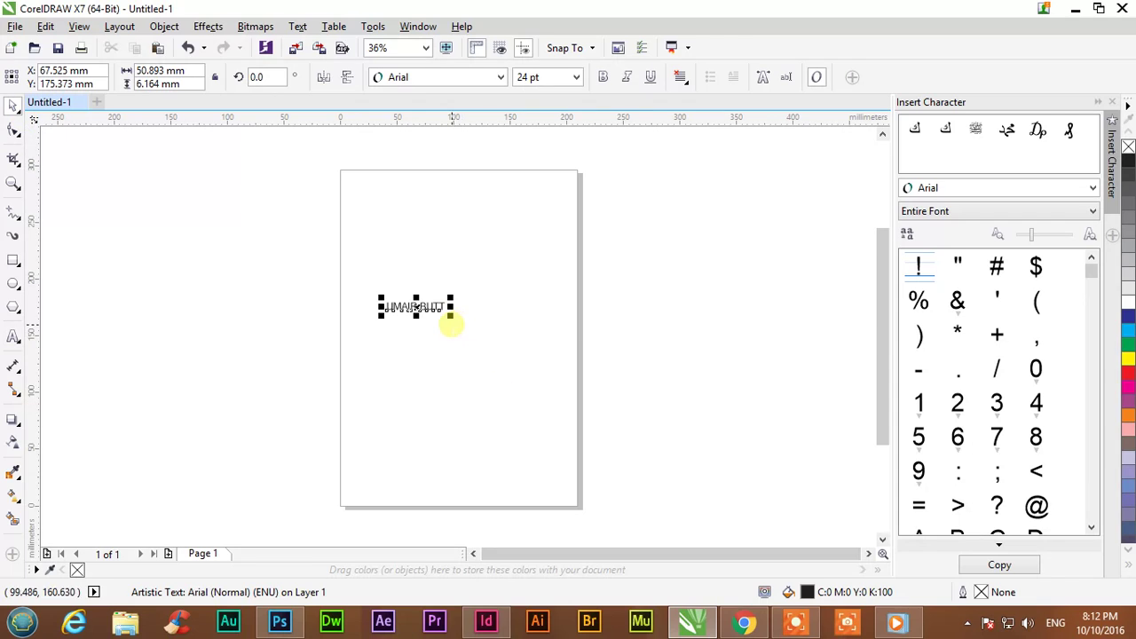
Step: Replace the artistic name text with a different person's name
{"action": "left_click_drag", "start_coordinate": [445, 307], "coordinate": [386, 307]}
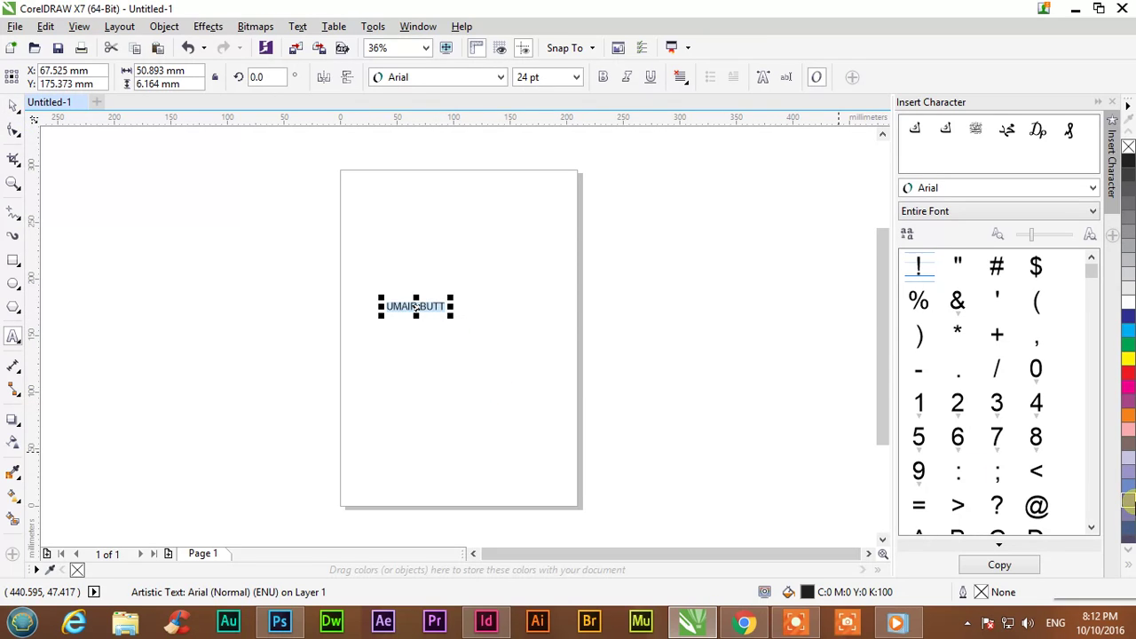
{"action": "type", "text": "SYED HUSSAIN ALI"}
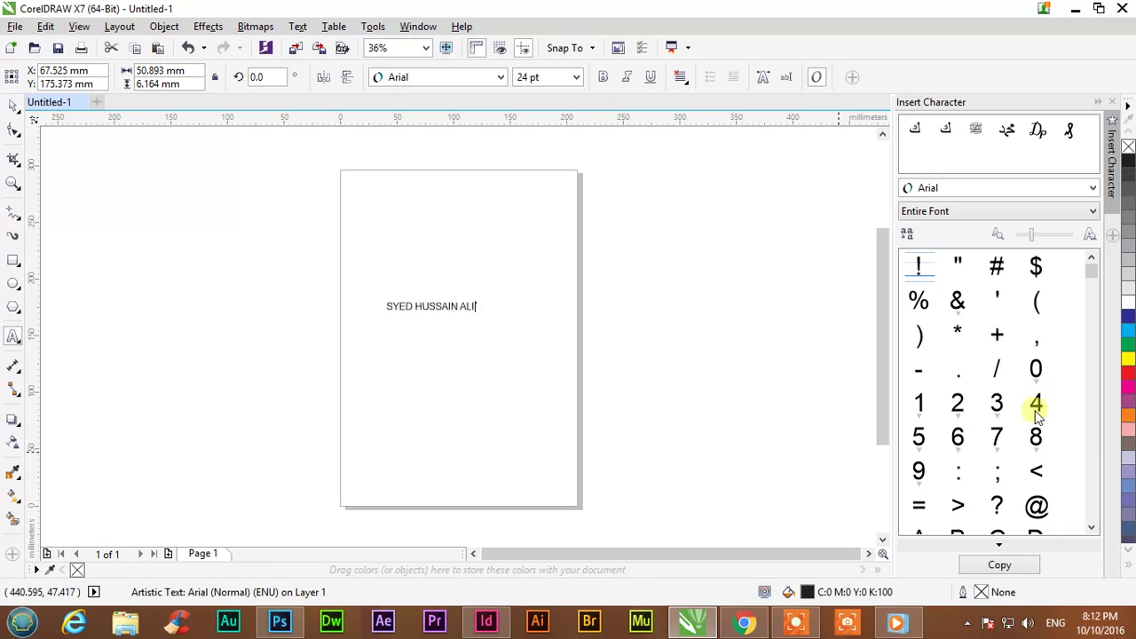
Step: Enlarge the name text from 24 pt to about 51.9 pt, move it up the page, and zoom to it
{"action": "key", "text": "ctrl+space"}
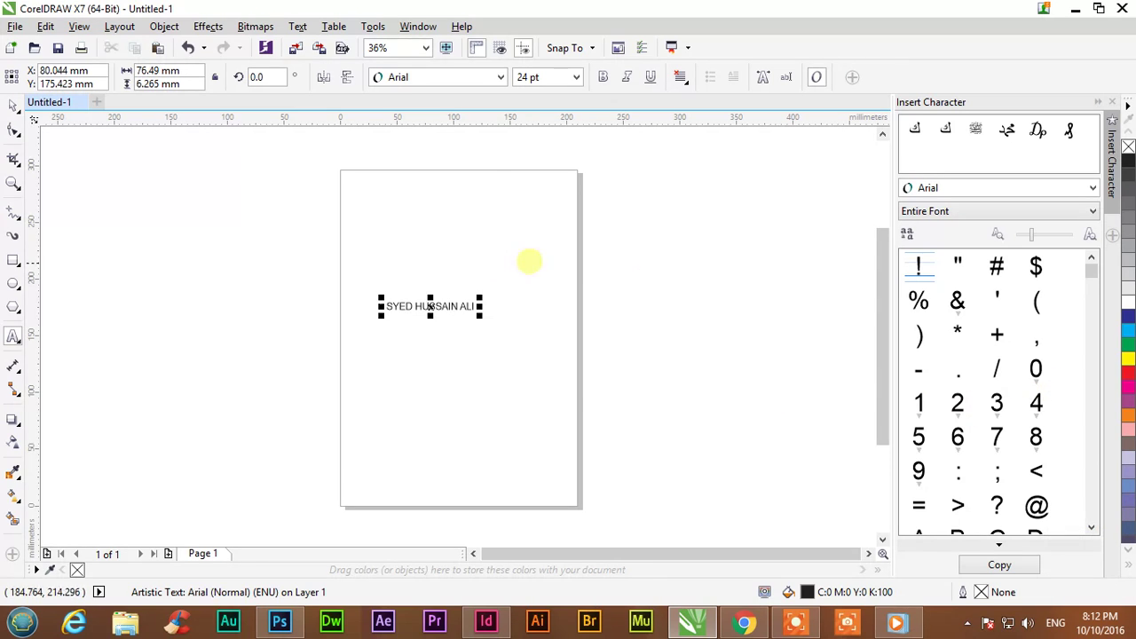
{"action": "left_click", "coordinate": [13, 105]}
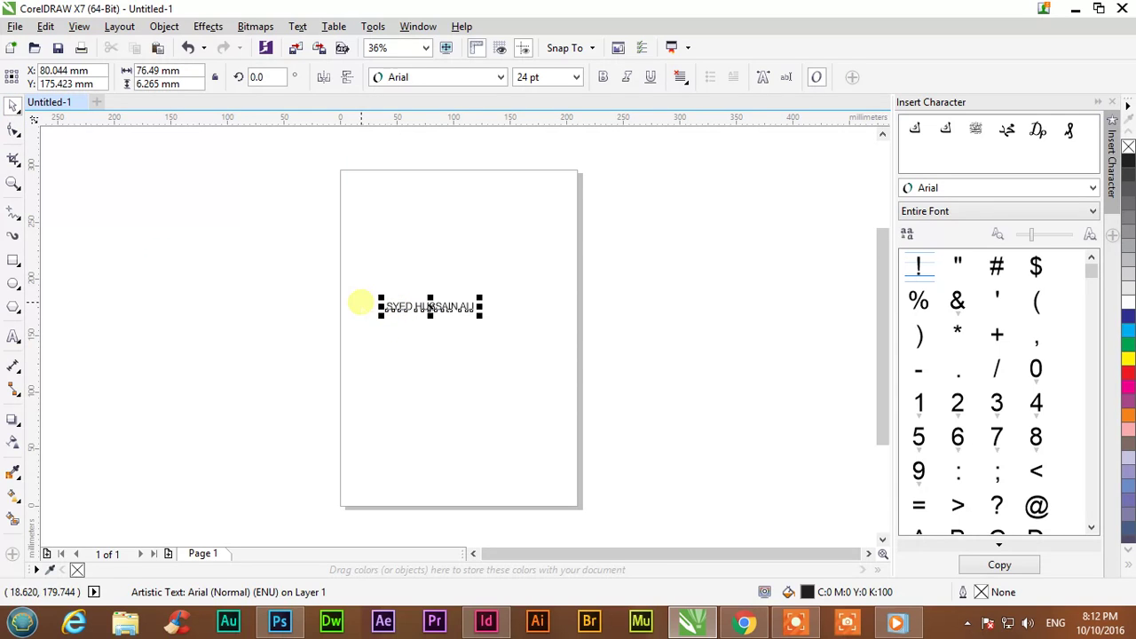
{"action": "left_click_drag", "start_coordinate": [482, 317], "coordinate": [524, 343]}
{"action": "left_click_drag", "start_coordinate": [444, 307], "coordinate": [469, 221]}
{"action": "key", "text": "shift+F2"}
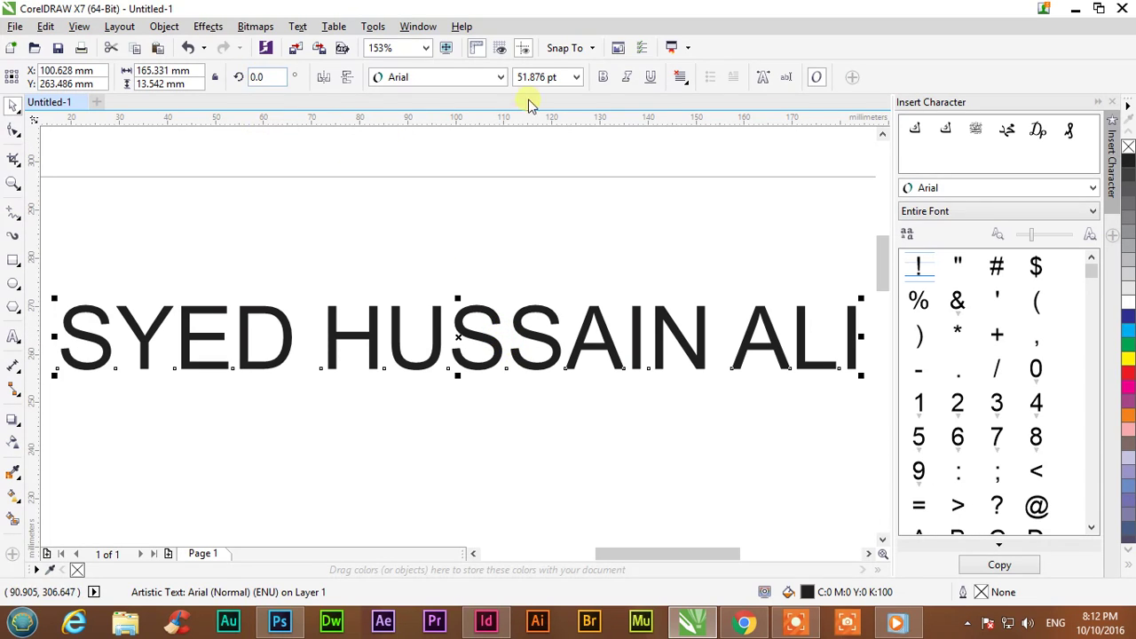
Step: Set the name text in Bauhaus 93 and shift it up and to the right
{"action": "left_click", "coordinate": [501, 77]}
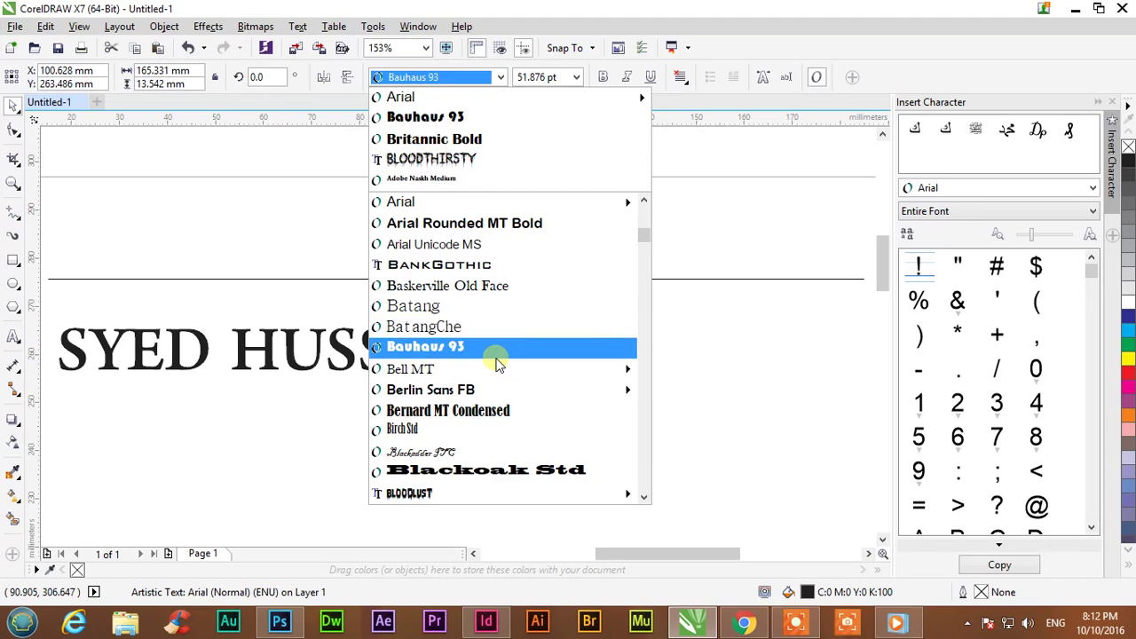
{"action": "left_click", "coordinate": [497, 349]}
{"action": "left_click", "coordinate": [12, 104]}
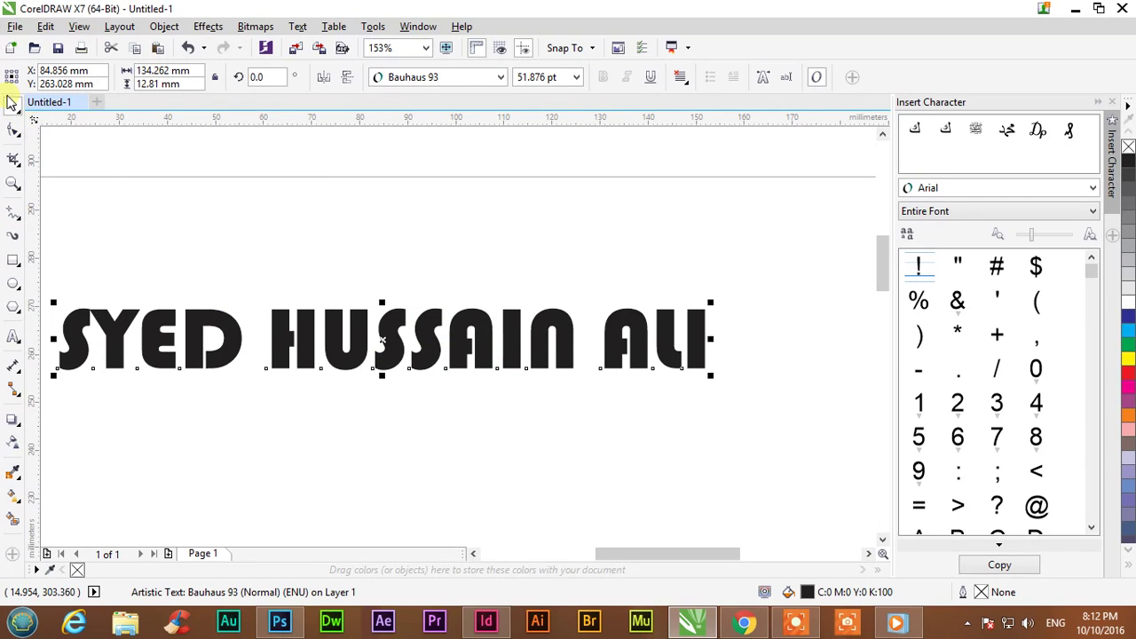
{"action": "left_click_drag", "start_coordinate": [386, 327], "coordinate": [472, 250]}
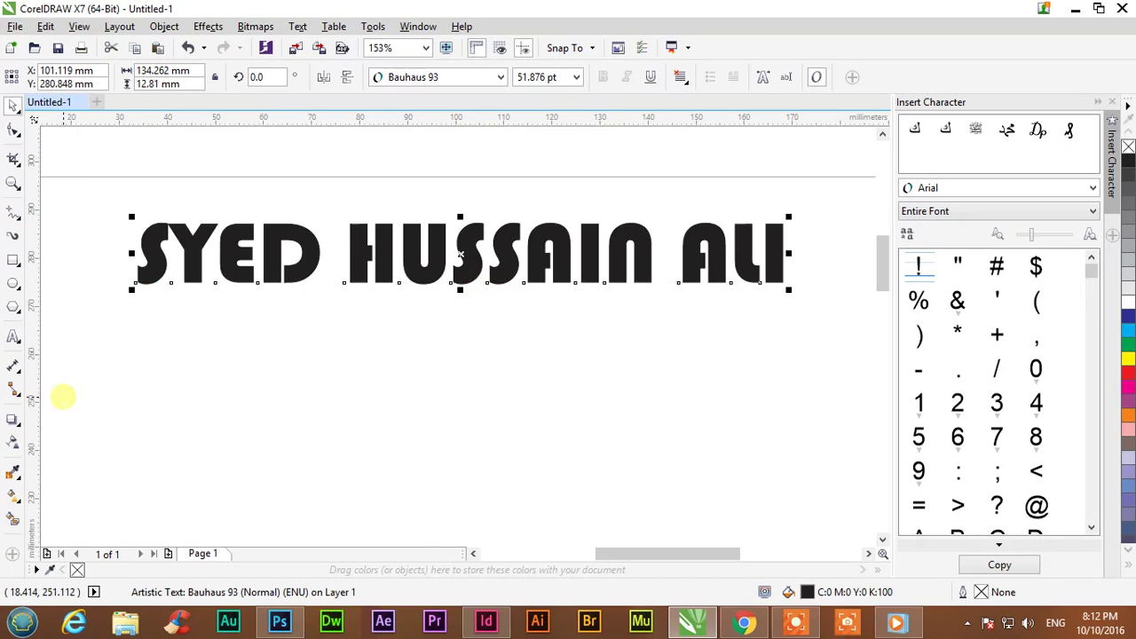
{"action": "left_click", "coordinate": [19, 421]}
Step: Add an envelope to the name text and bend its lower edge into a curved dip
{"action": "left_click", "coordinate": [71, 490]}
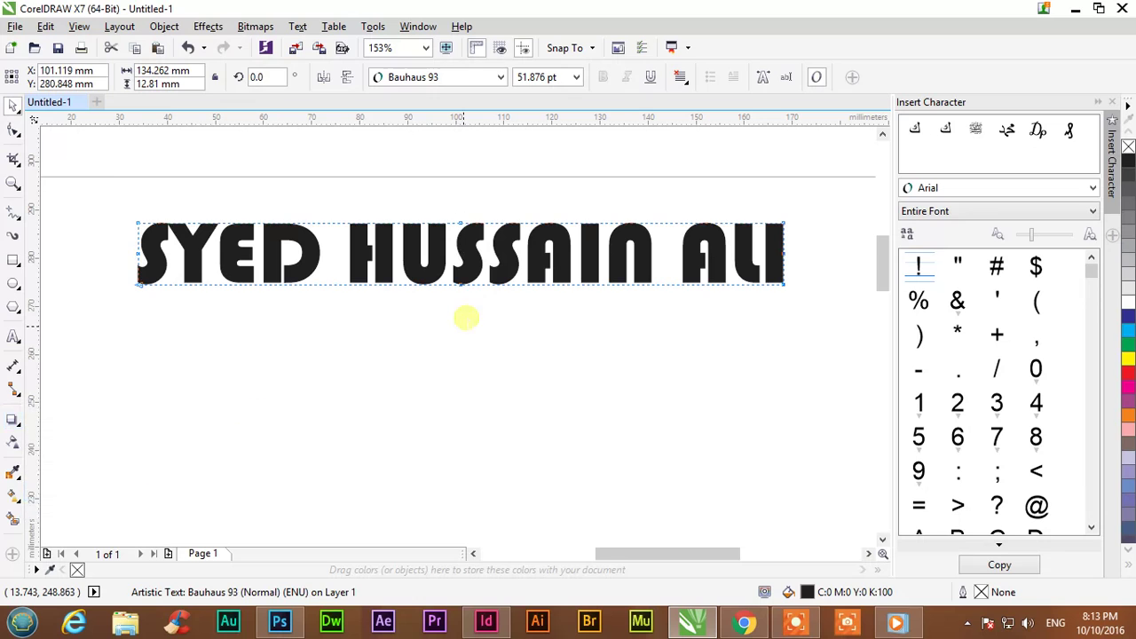
{"action": "left_click_drag", "start_coordinate": [464, 284], "coordinate": [455, 365]}
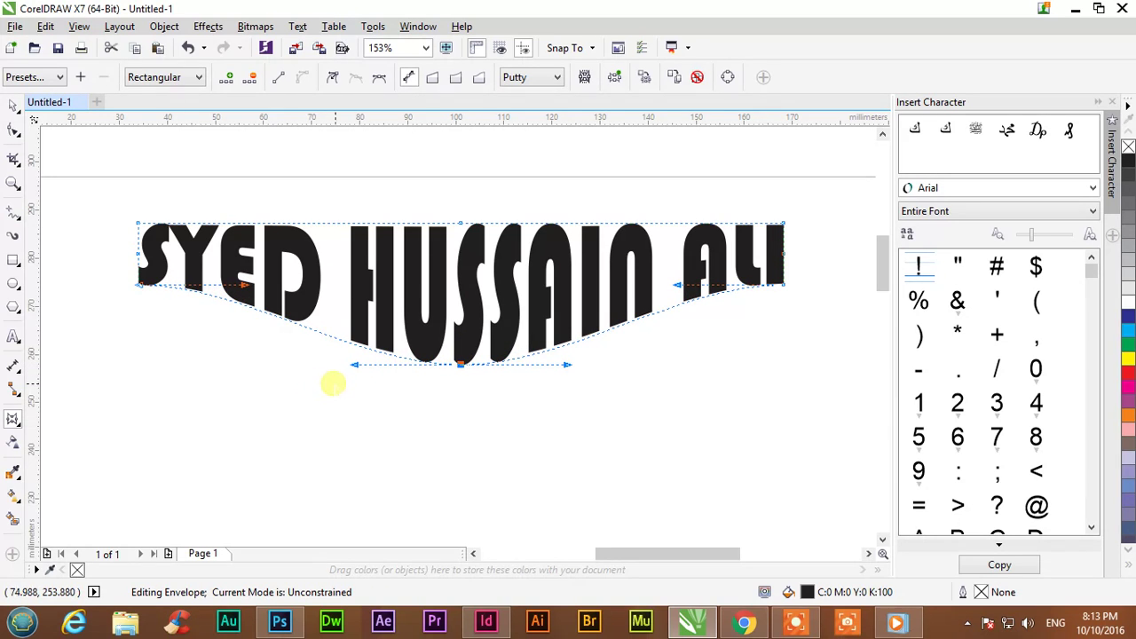
{"action": "left_click_drag", "start_coordinate": [353, 364], "coordinate": [364, 266]}
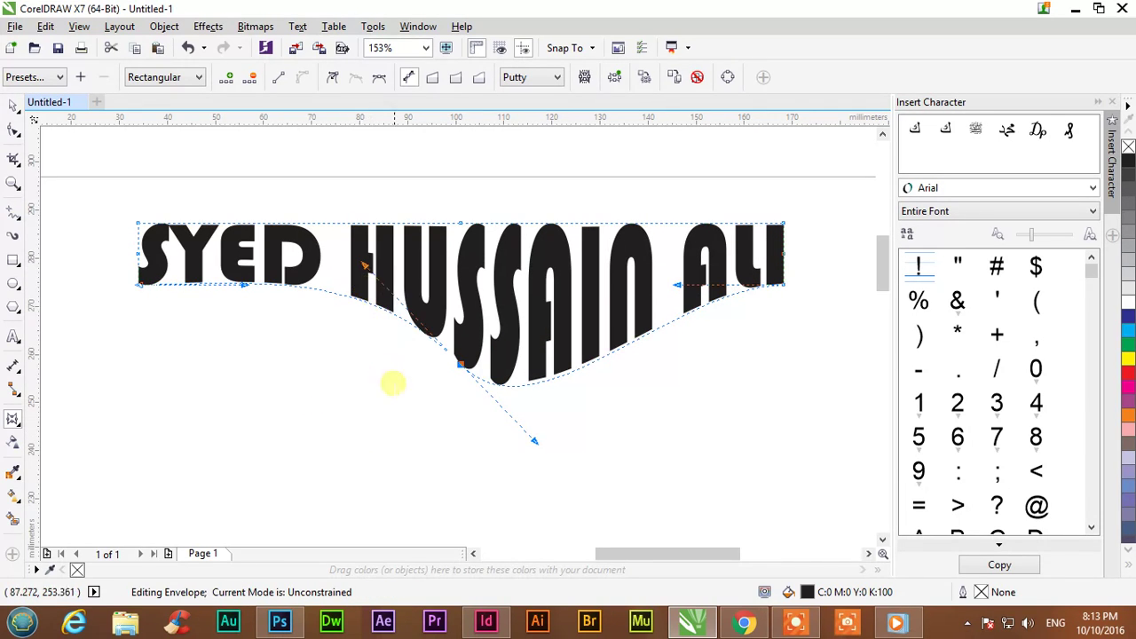
{"action": "left_click", "coordinate": [12, 105]}
{"action": "left_click", "coordinate": [305, 434]}
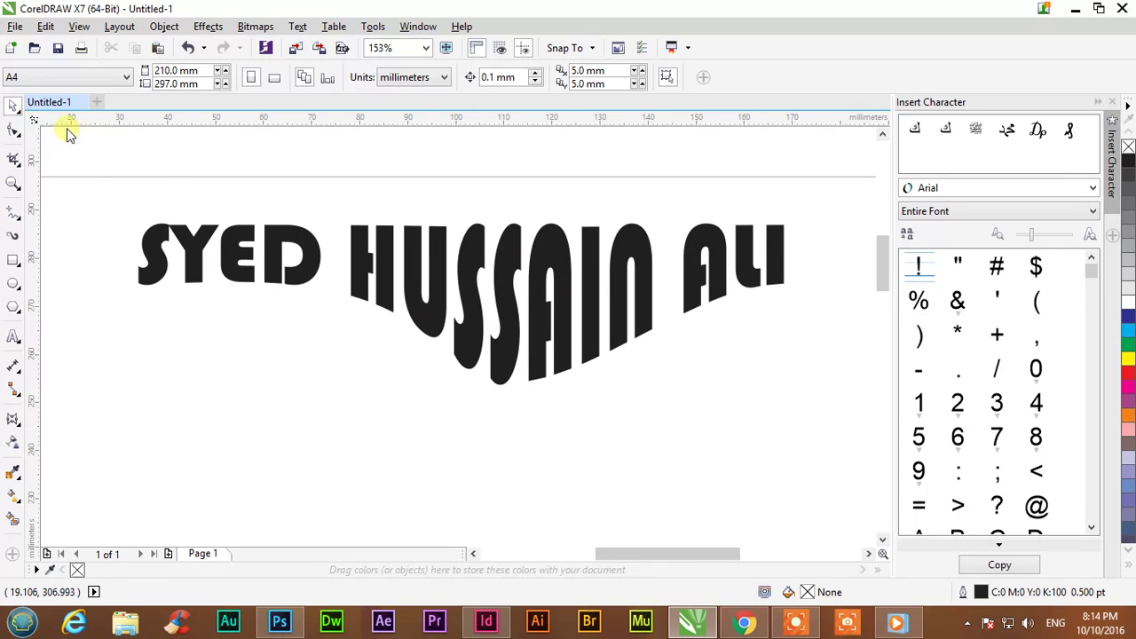
Step: Select the warped name text and delete it, leaving the page empty
{"action": "left_click", "coordinate": [276, 248]}
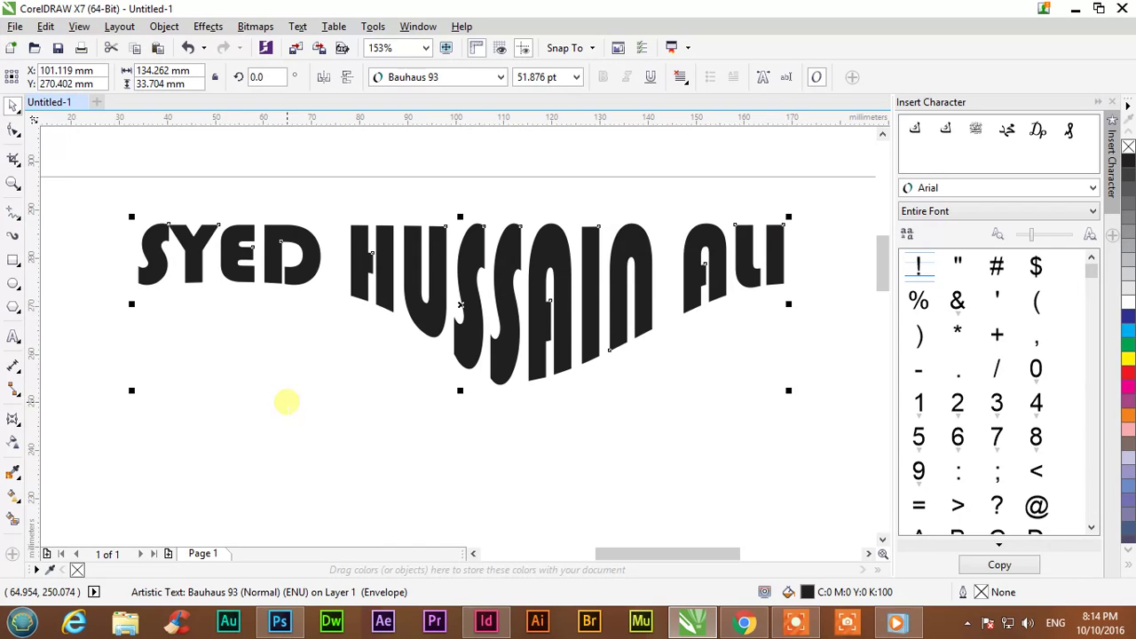
{"action": "left_click", "coordinate": [13, 394]}
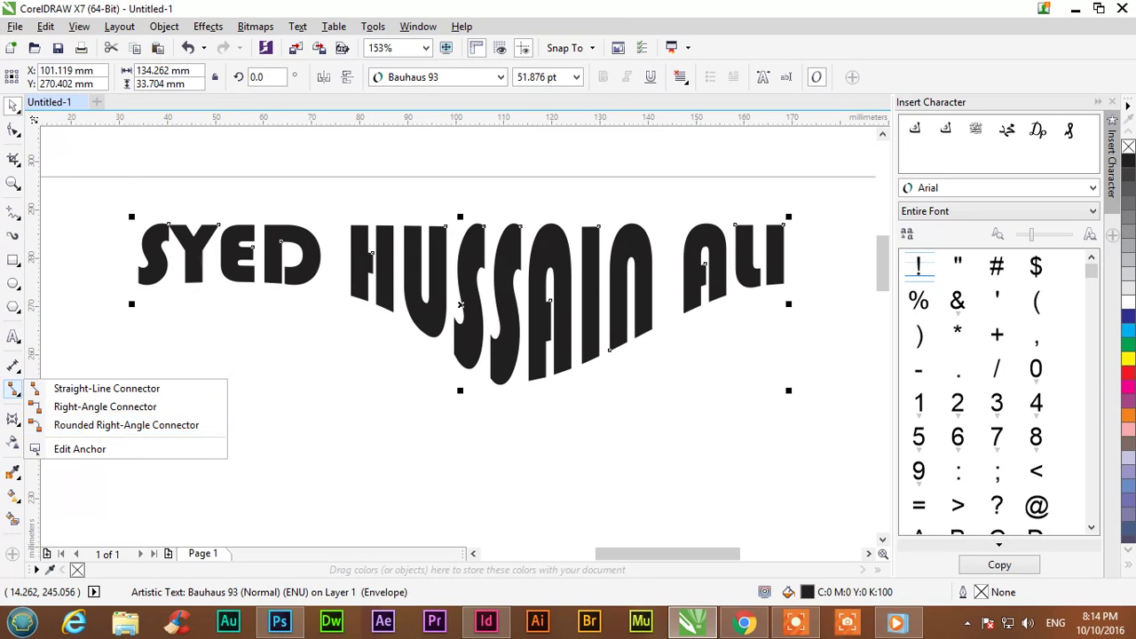
{"action": "left_click", "coordinate": [95, 426]}
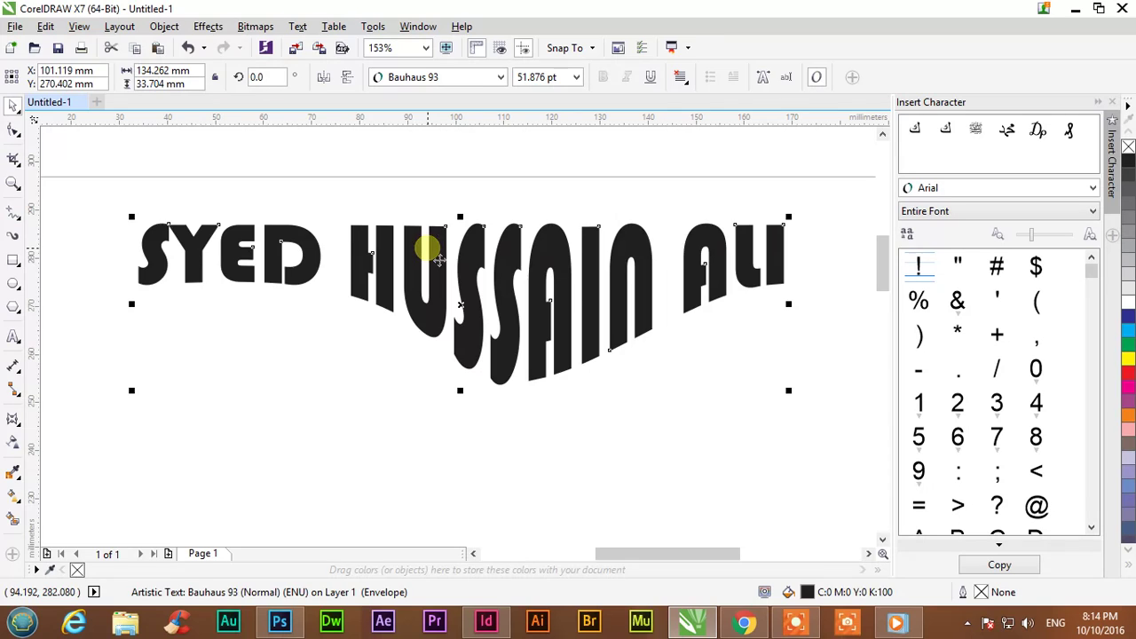
{"action": "key", "text": "Delete"}
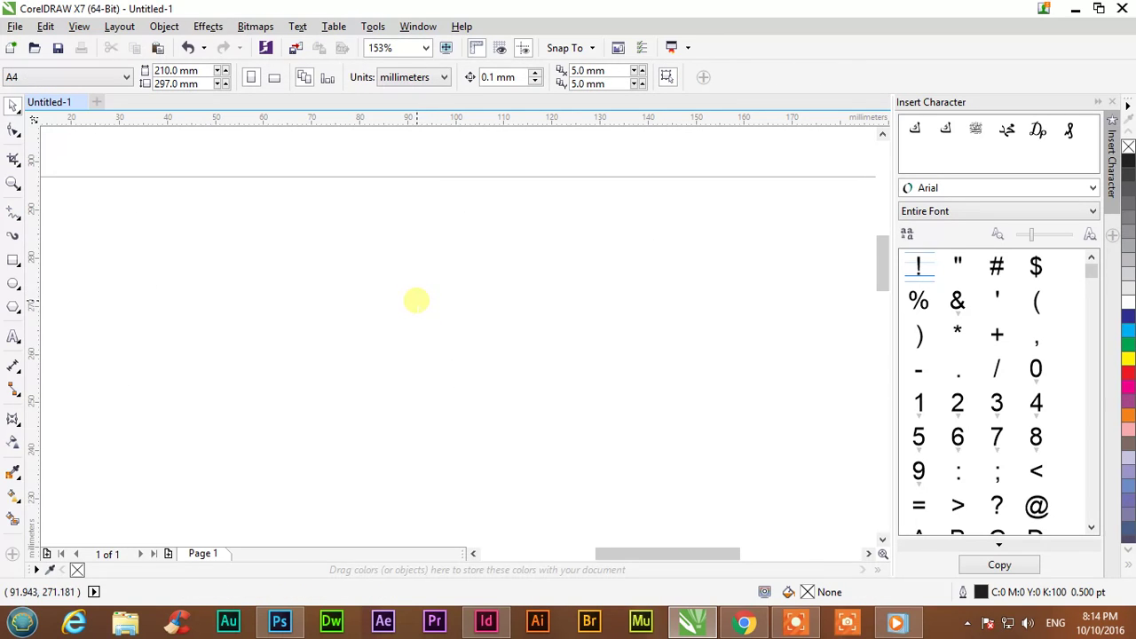
Step: Draw a rectangle on the left of the page and fill it yellow
{"action": "scroll", "coordinate": [417, 299], "scroll_direction": "down", "scroll_amount": 4}
{"action": "key", "text": "h"}
{"action": "left_click_drag", "start_coordinate": [419, 390], "coordinate": [426, 258]}
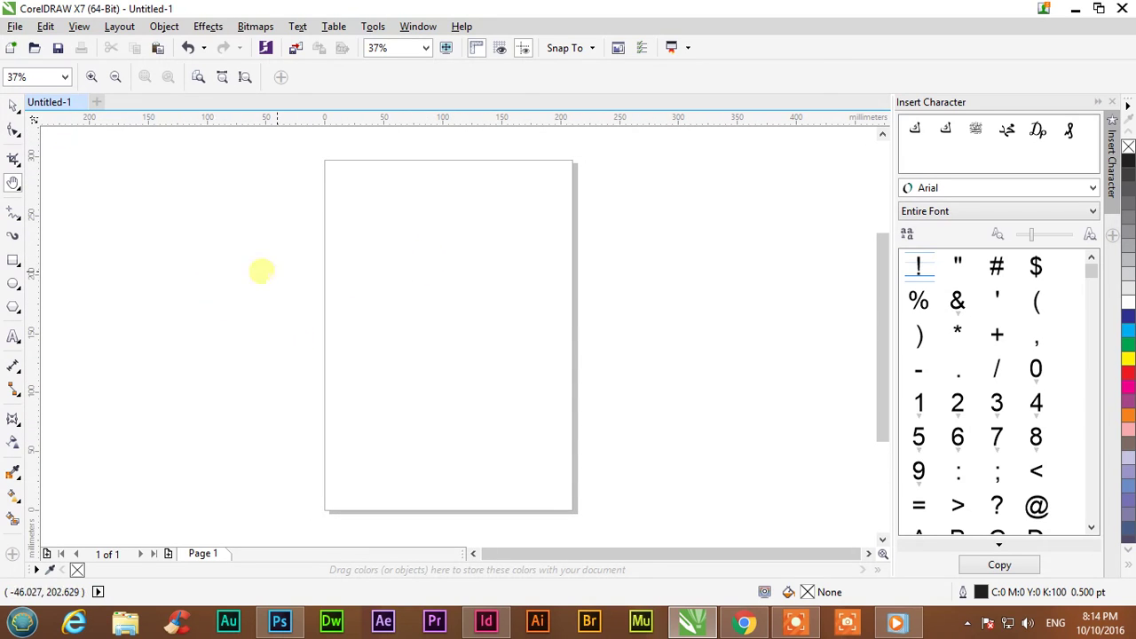
{"action": "left_click", "coordinate": [12, 259]}
{"action": "left_click_drag", "start_coordinate": [338, 301], "coordinate": [402, 336]}
{"action": "left_click", "coordinate": [1128, 359]}
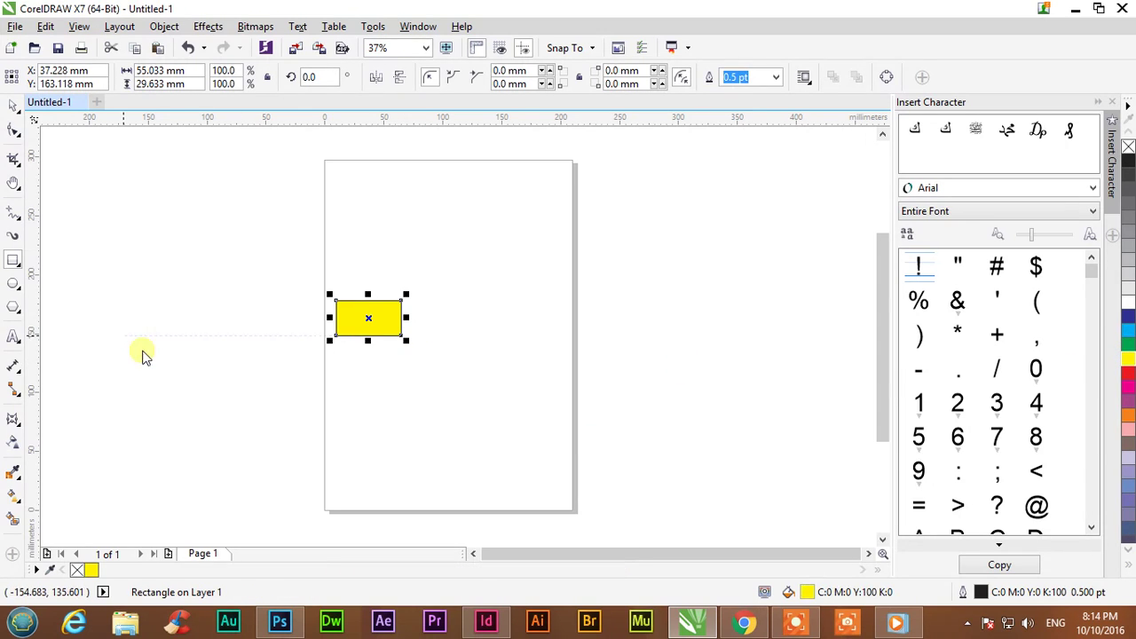
Step: Copy the yellow rectangle into a top box, a bottom box and two middle rows of two
{"action": "left_click", "coordinate": [13, 105]}
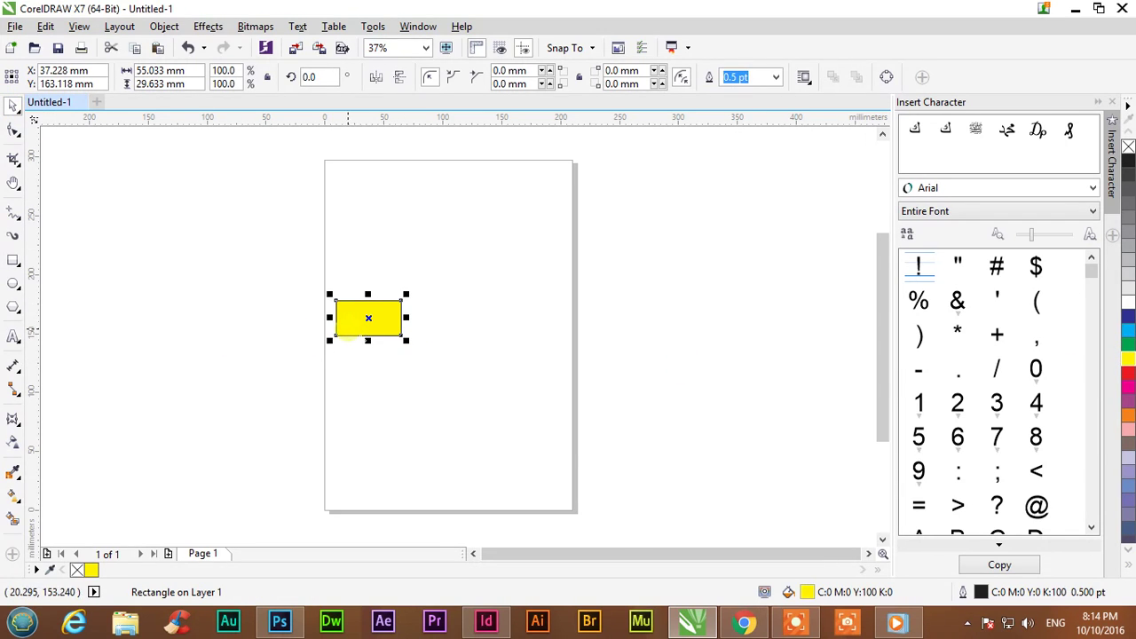
{"action": "left_click_drag", "start_coordinate": [367, 330], "coordinate": [439, 222]}
{"action": "left_click", "coordinate": [388, 330]}
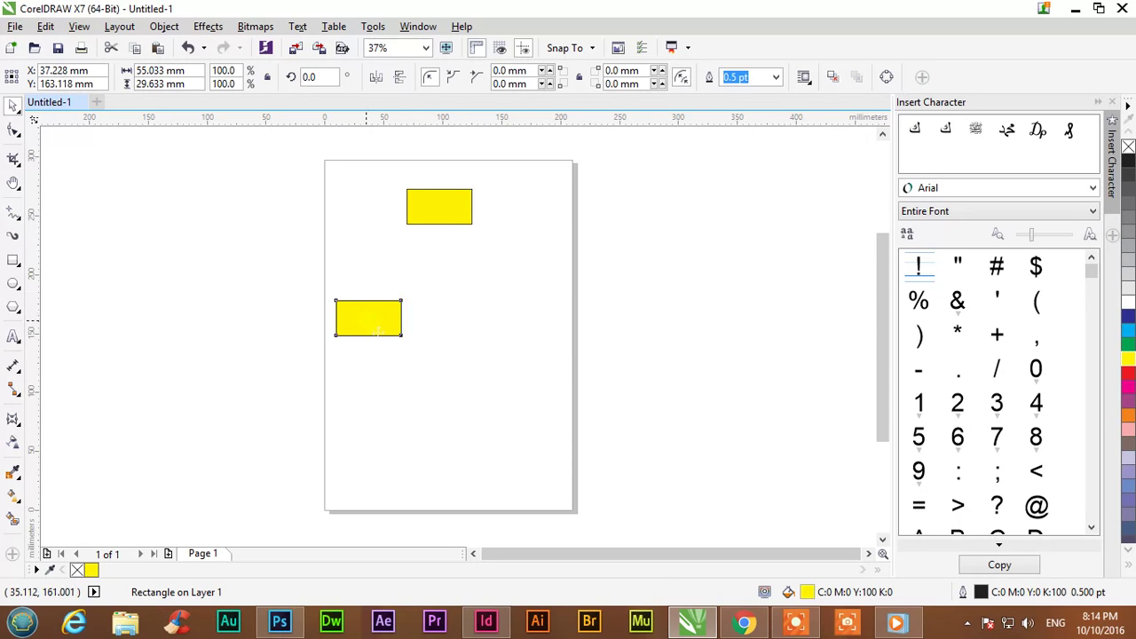
{"action": "left_click_drag", "start_coordinate": [371, 316], "coordinate": [511, 313]}
{"action": "left_click", "coordinate": [369, 335]}
{"action": "left_click", "coordinate": [457, 212]}
{"action": "left_click_drag", "start_coordinate": [457, 210], "coordinate": [454, 463]}
{"action": "mouse_move", "coordinate": [503, 309]}
{"action": "left_mouse_down"}
{"action": "mouse_move", "coordinate": [497, 327]}
{"action": "mouse_move", "coordinate": [503, 310]}
{"action": "left_mouse_up"}
{"action": "left_click", "coordinate": [386, 336], "text": "shift"}
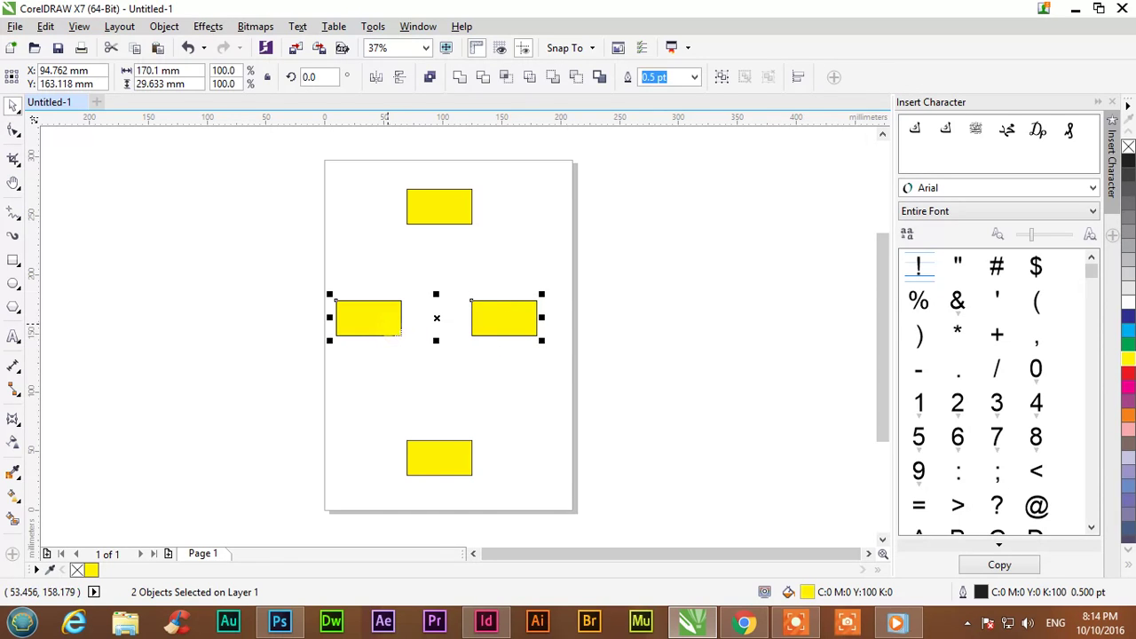
{"action": "left_click_drag", "start_coordinate": [392, 333], "coordinate": [387, 380]}
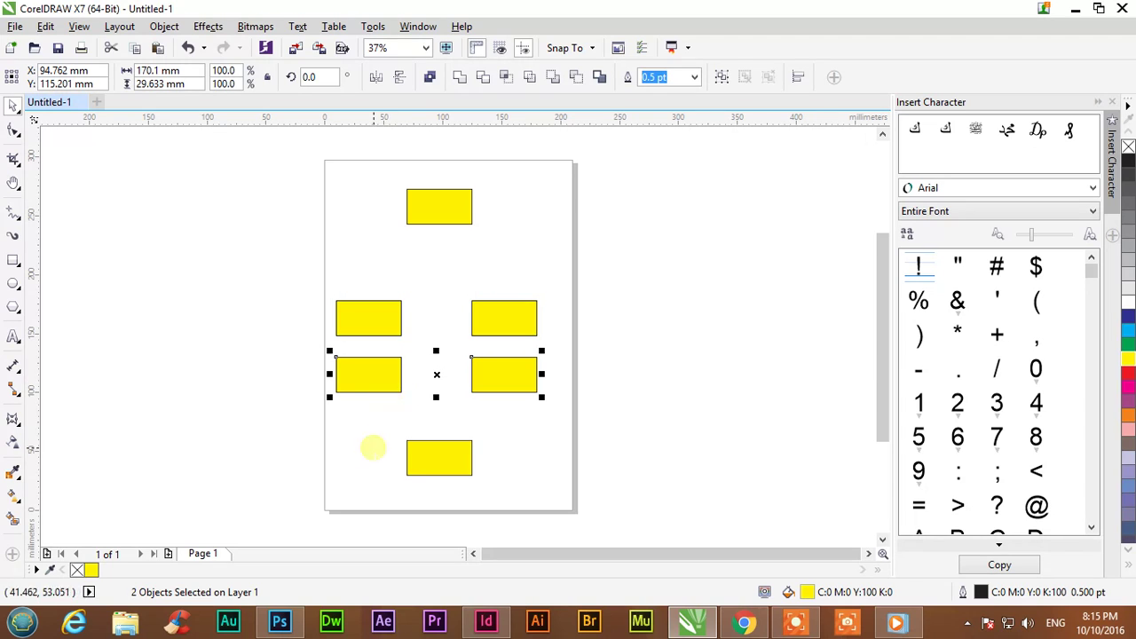
Step: Duplicate the four middle rectangles into two more rows, forming two columns of four
{"action": "left_click_drag", "start_coordinate": [597, 406], "coordinate": [278, 293]}
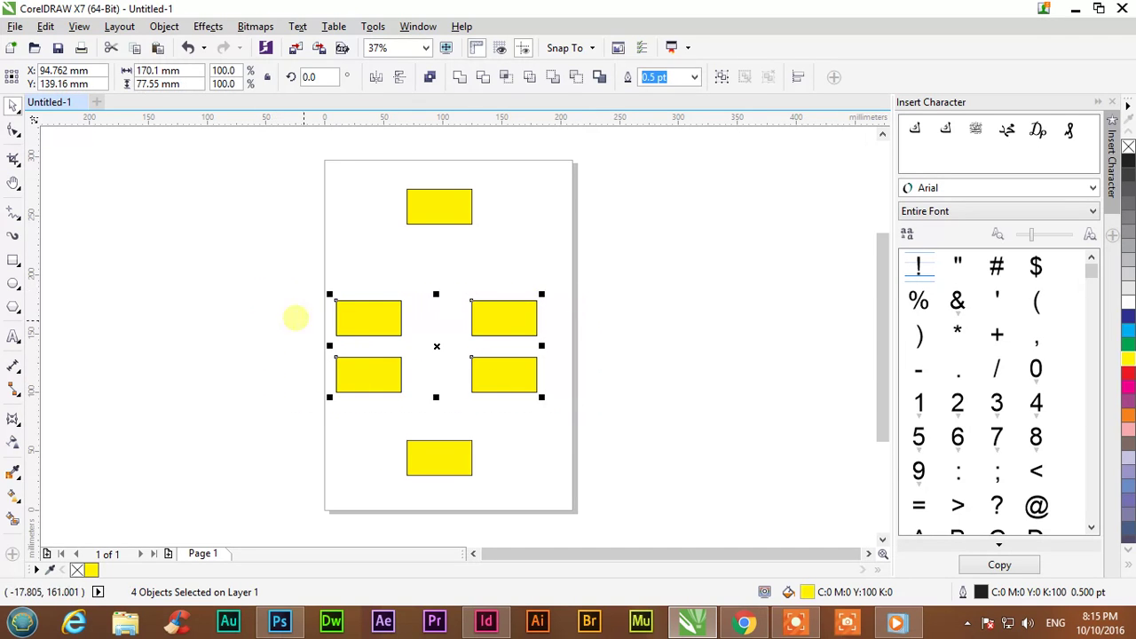
{"action": "key", "text": "ctrl+d"}
{"action": "left_click_drag", "start_coordinate": [377, 334], "coordinate": [444, 157]}
Step: Move all ten rectangles lower, then raise the bottom rectangle closer to the columns
{"action": "left_click", "coordinate": [583, 236]}
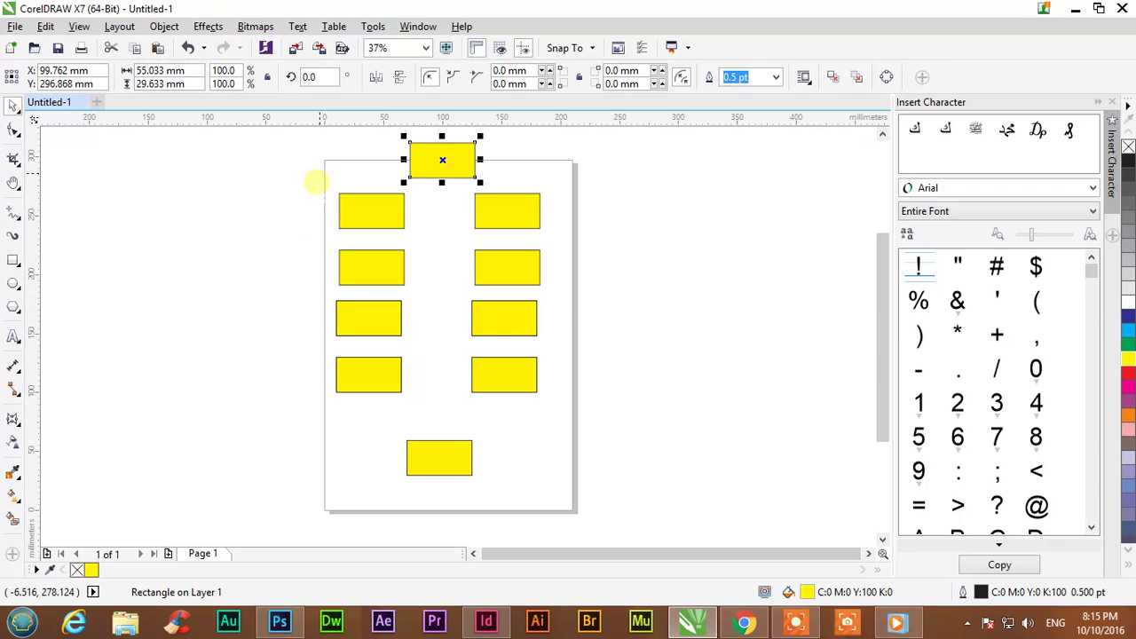
{"action": "left_click_drag", "start_coordinate": [312, 135], "coordinate": [612, 479]}
{"action": "left_click_drag", "start_coordinate": [496, 366], "coordinate": [504, 391]}
{"action": "left_click", "coordinate": [652, 413]}
{"action": "left_click", "coordinate": [470, 489]}
{"action": "left_click_drag", "start_coordinate": [470, 491], "coordinate": [465, 455]}
{"action": "left_click", "coordinate": [655, 434]}
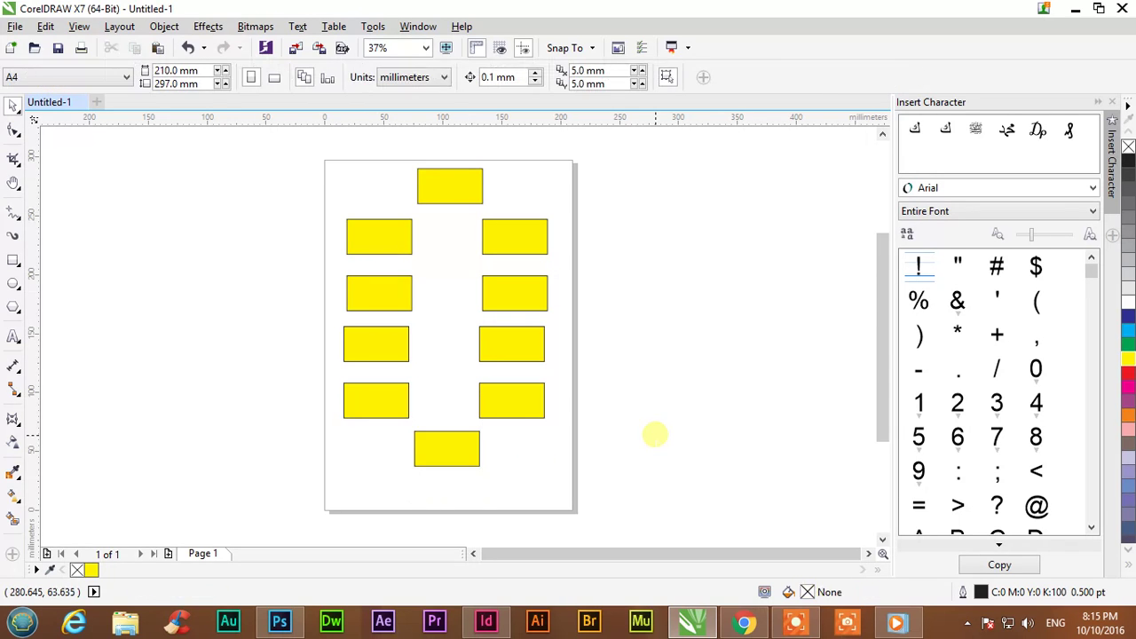
Step: Draw straight connectors from top box to bottom box, across the second row, and between two lower-left boxes
{"action": "left_click", "coordinate": [23, 393]}
{"action": "left_click", "coordinate": [101, 388]}
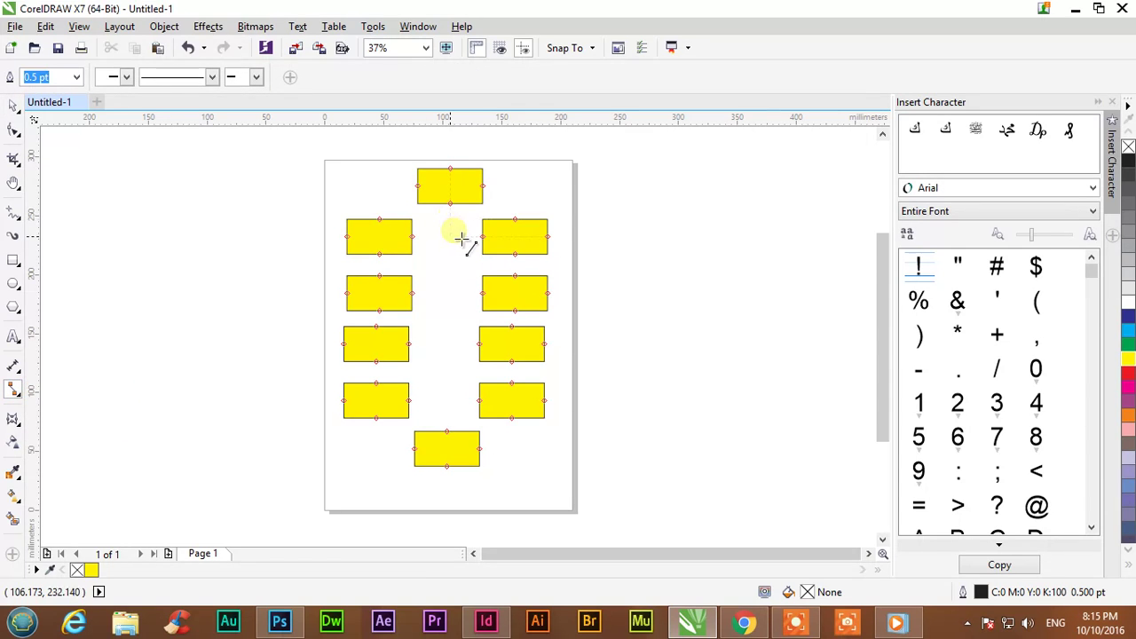
{"action": "left_click", "coordinate": [14, 105]}
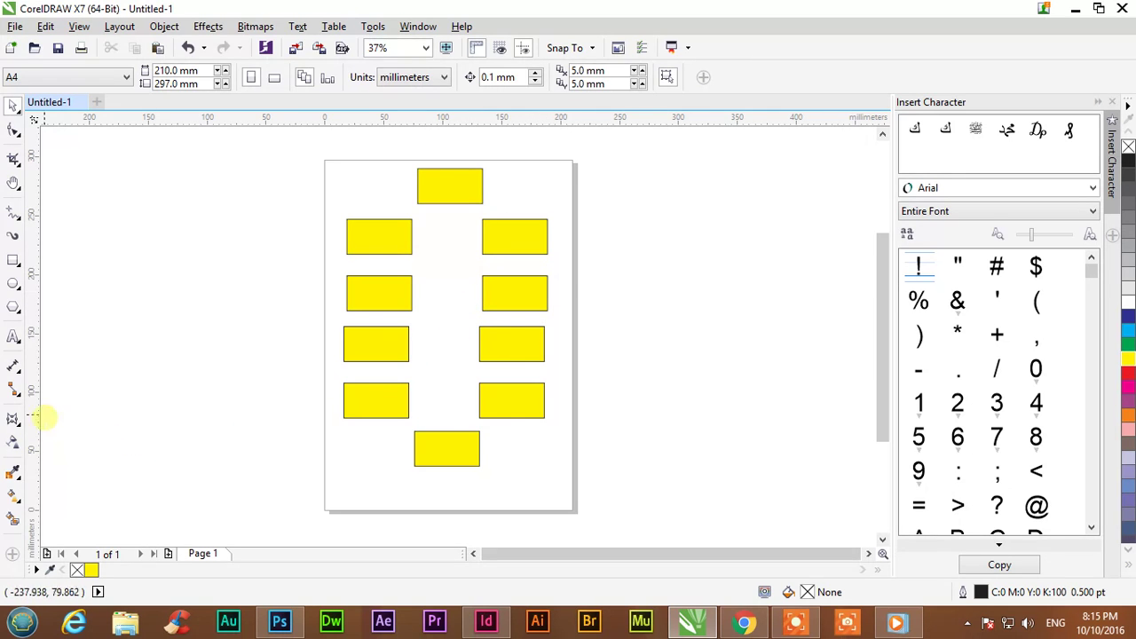
{"action": "left_click", "coordinate": [12, 392]}
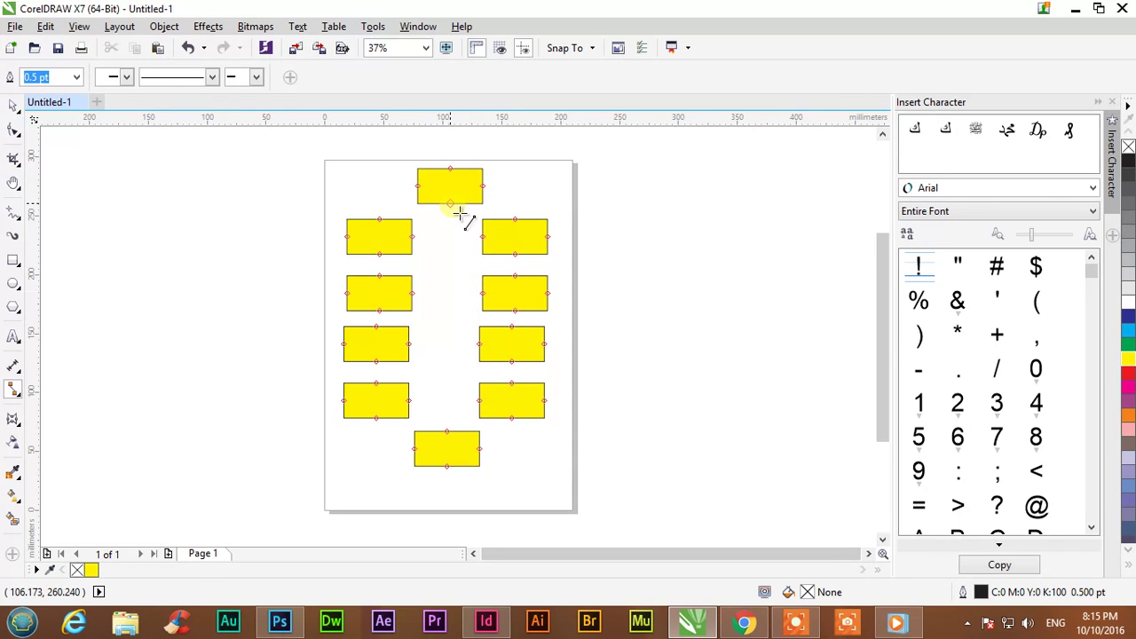
{"action": "left_click_drag", "start_coordinate": [459, 211], "coordinate": [447, 434]}
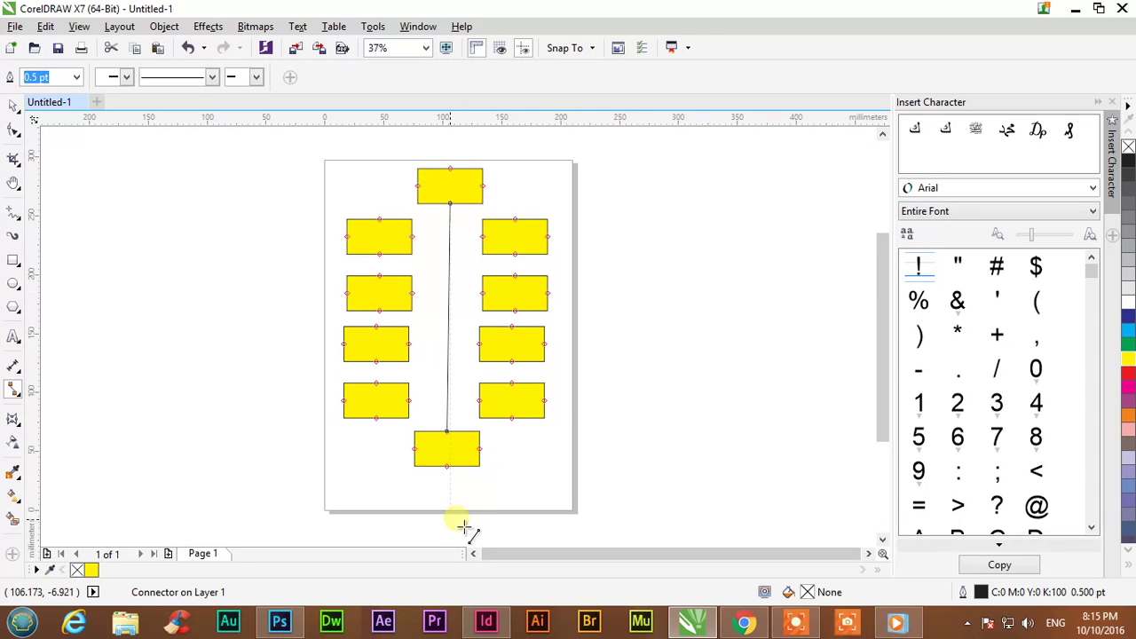
{"action": "left_click", "coordinate": [12, 106]}
{"action": "left_click", "coordinate": [159, 283]}
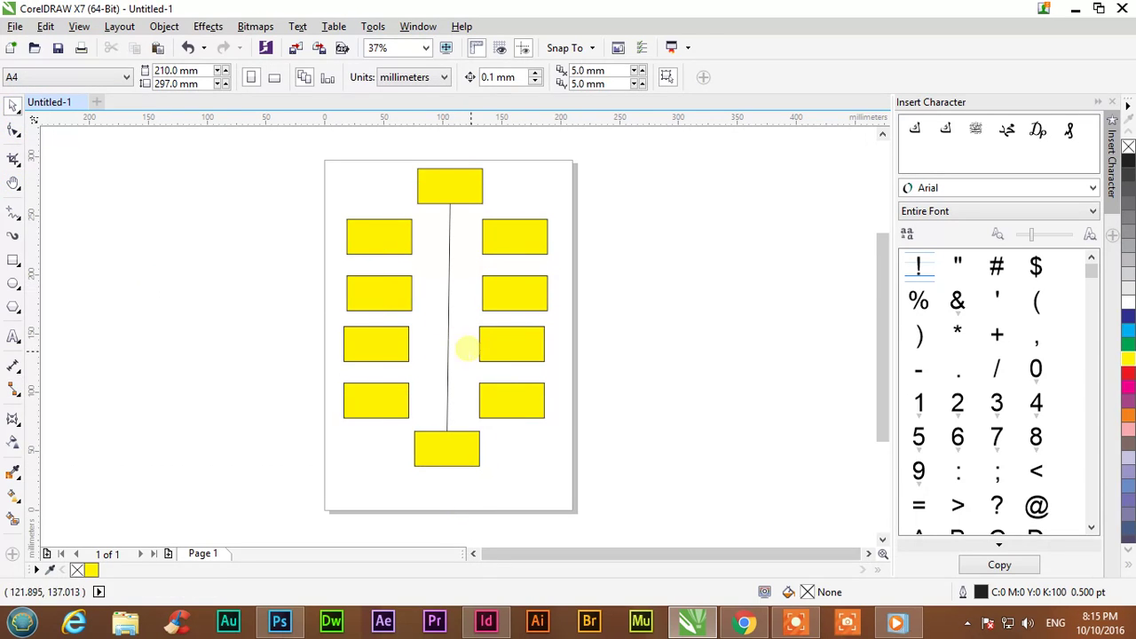
{"action": "left_click", "coordinate": [20, 393]}
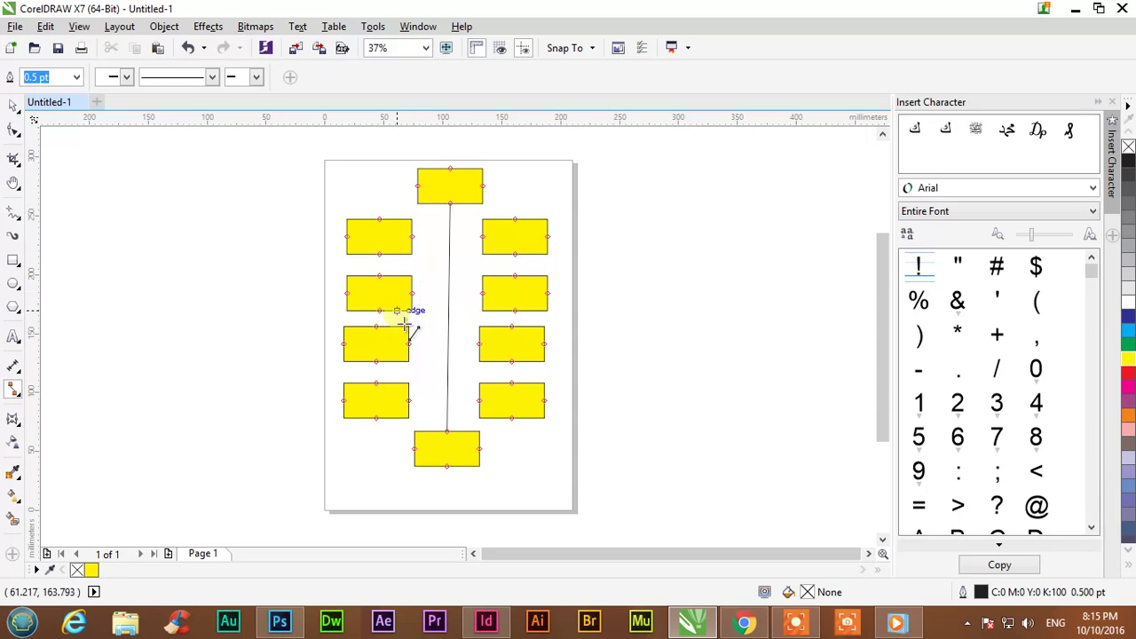
{"action": "left_click_drag", "start_coordinate": [414, 295], "coordinate": [483, 293]}
{"action": "left_click_drag", "start_coordinate": [376, 362], "coordinate": [377, 384]}
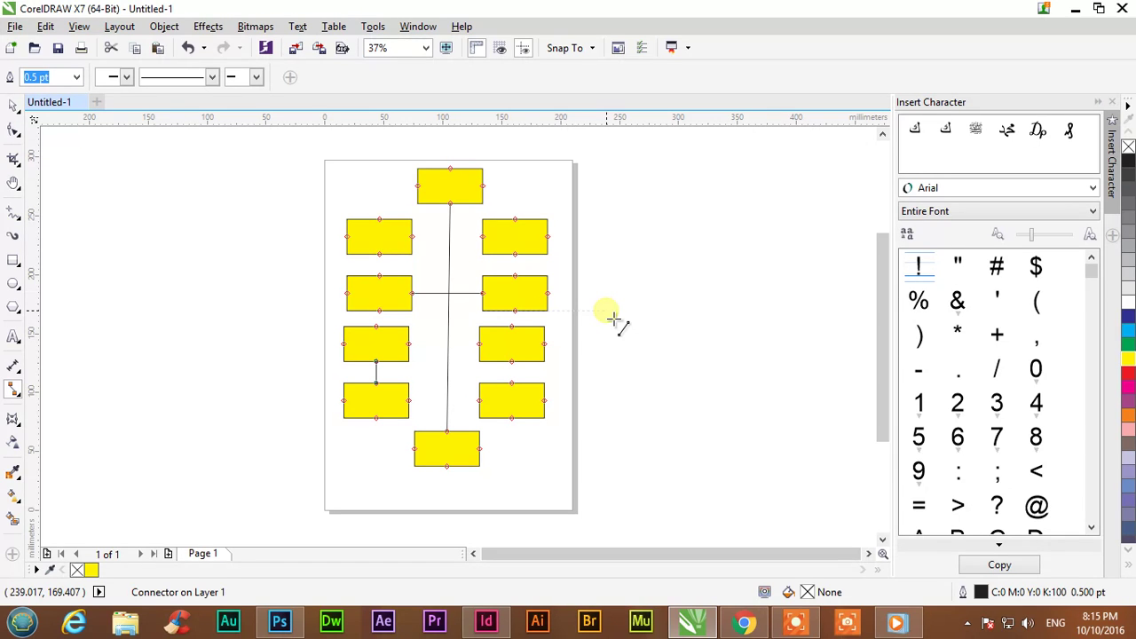
Step: Draw right-angle connectors from the top box to the right column, down the right column, and to the bottom box
{"action": "left_click", "coordinate": [19, 388]}
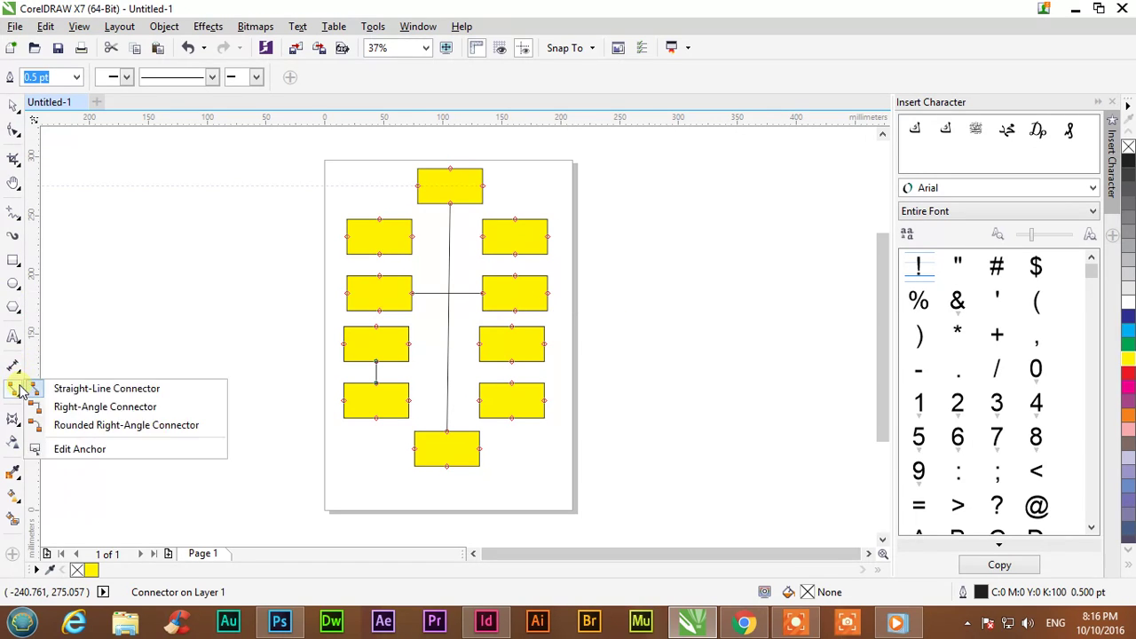
{"action": "left_click", "coordinate": [95, 407]}
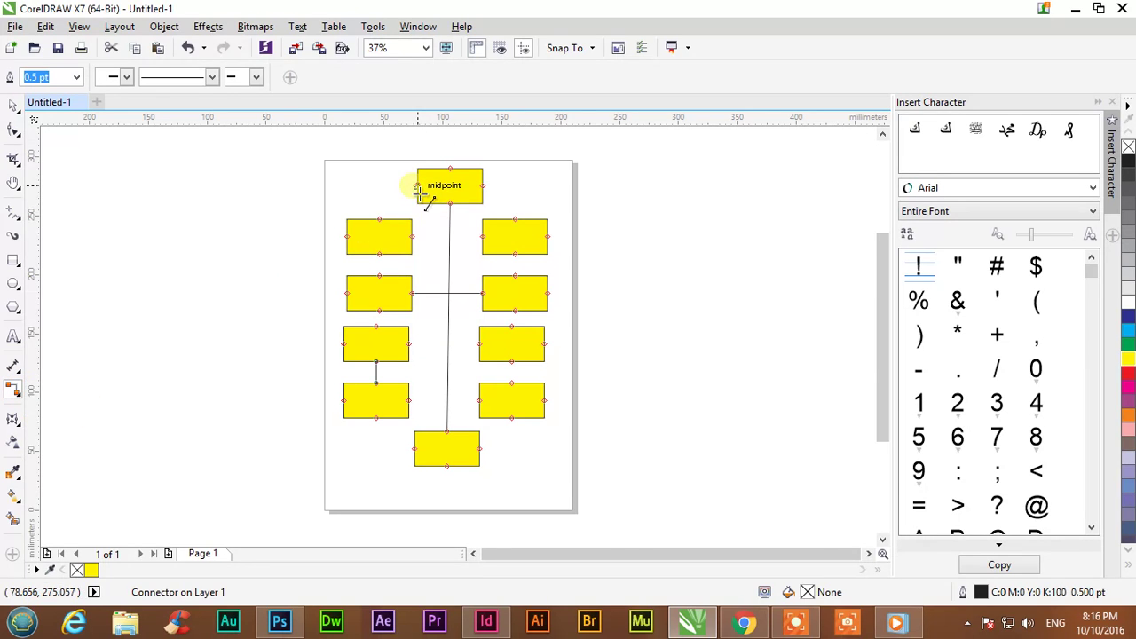
{"action": "left_click_drag", "start_coordinate": [483, 186], "coordinate": [556, 293]}
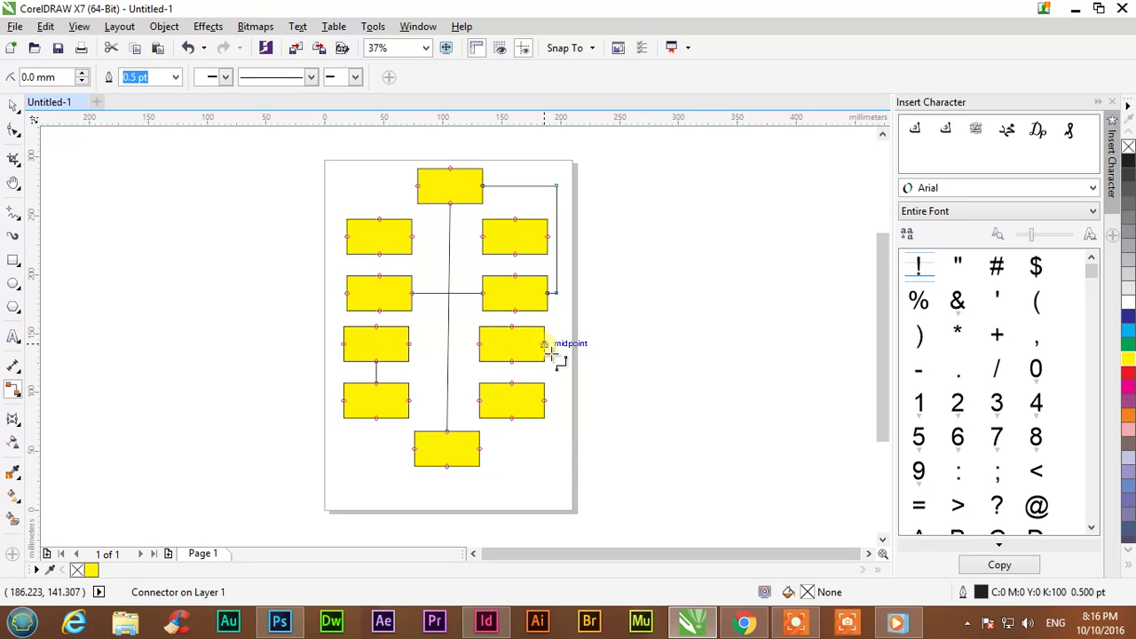
{"action": "left_click_drag", "start_coordinate": [550, 353], "coordinate": [545, 401]}
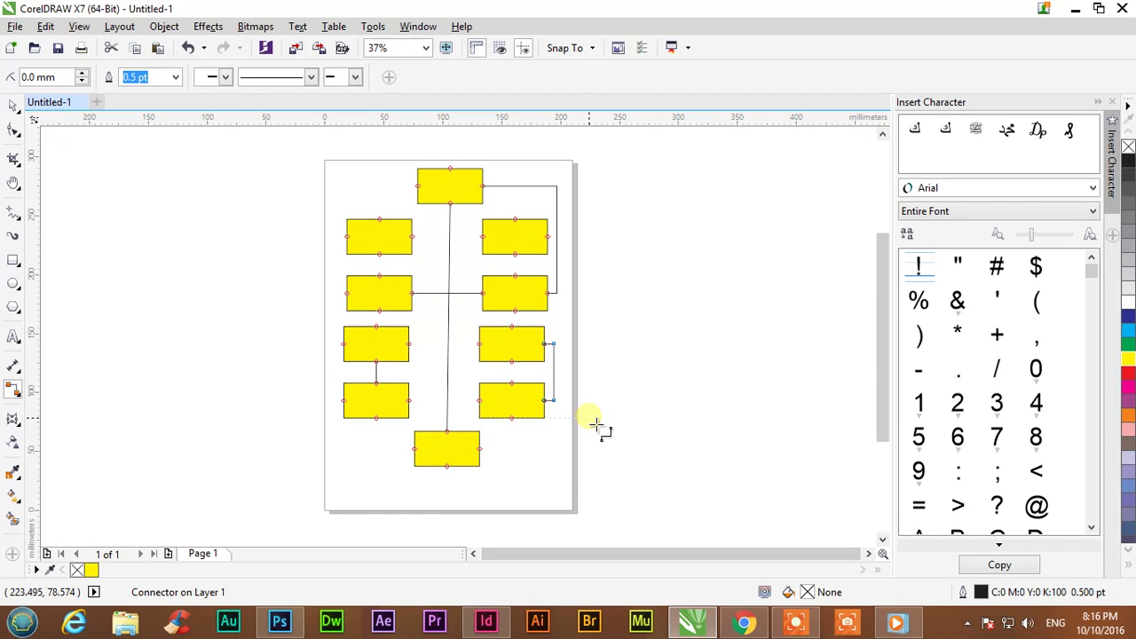
{"action": "mouse_move", "coordinate": [517, 430]}
{"action": "left_mouse_down"}
{"action": "mouse_move", "coordinate": [497, 452]}
{"action": "mouse_move", "coordinate": [399, 489]}
{"action": "mouse_move", "coordinate": [360, 460]}
{"action": "mouse_move", "coordinate": [377, 417]}
{"action": "mouse_move", "coordinate": [310, 376]}
{"action": "mouse_move", "coordinate": [320, 310]}
{"action": "mouse_move", "coordinate": [345, 294]}
{"action": "left_mouse_up"}
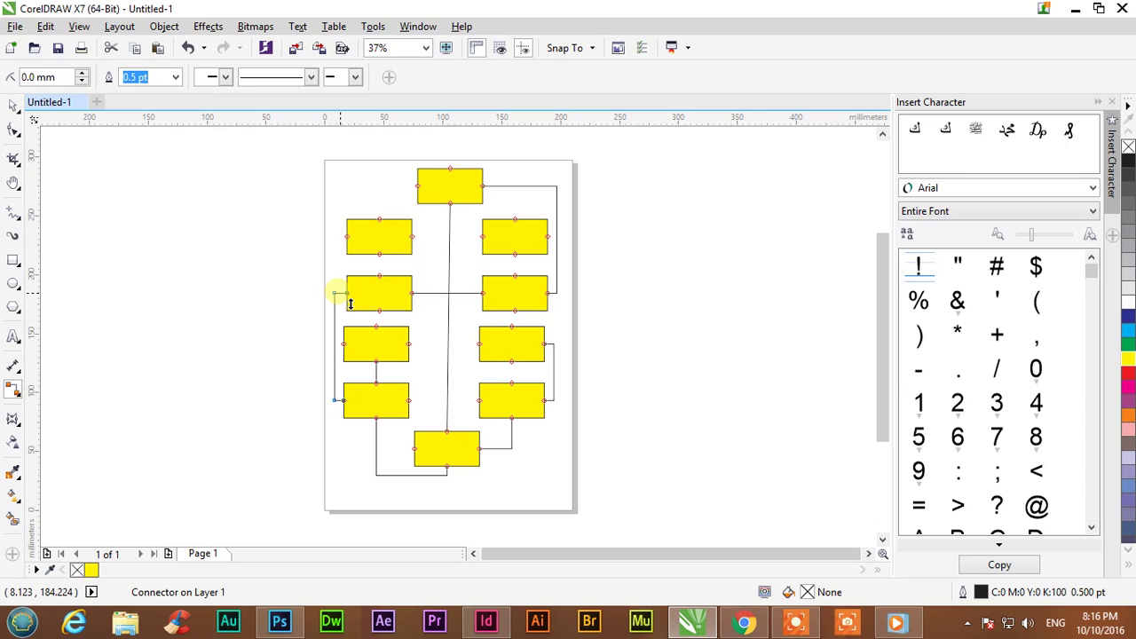
Step: Add right-angle links along the left column and from the top box to the left column
{"action": "left_click_drag", "start_coordinate": [347, 299], "coordinate": [397, 281]}
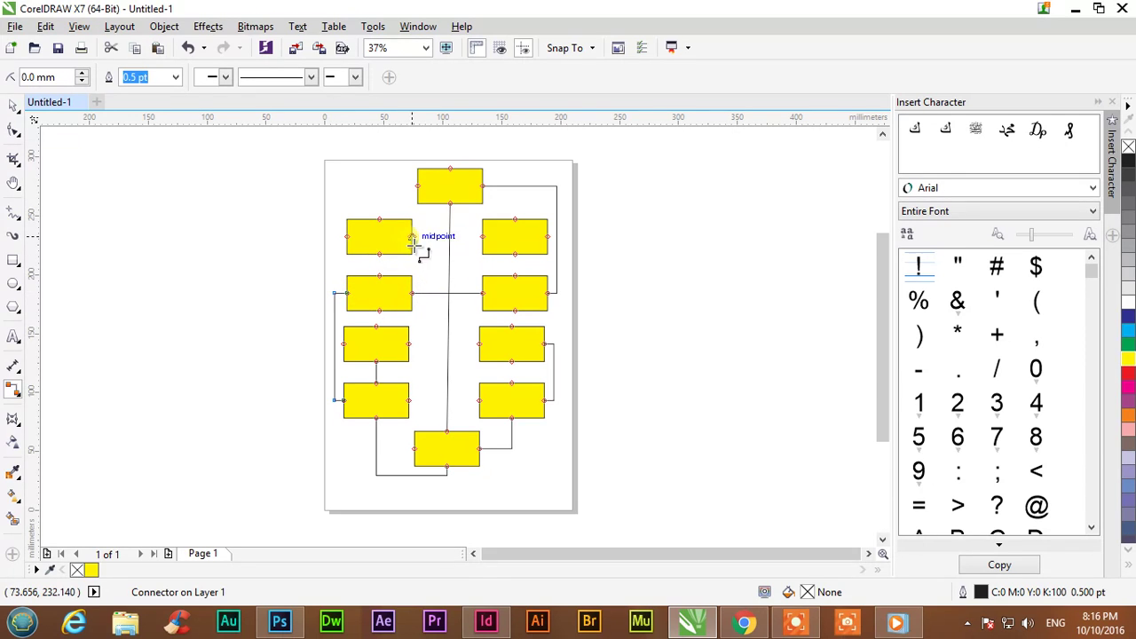
{"action": "left_click_drag", "start_coordinate": [381, 226], "coordinate": [417, 186]}
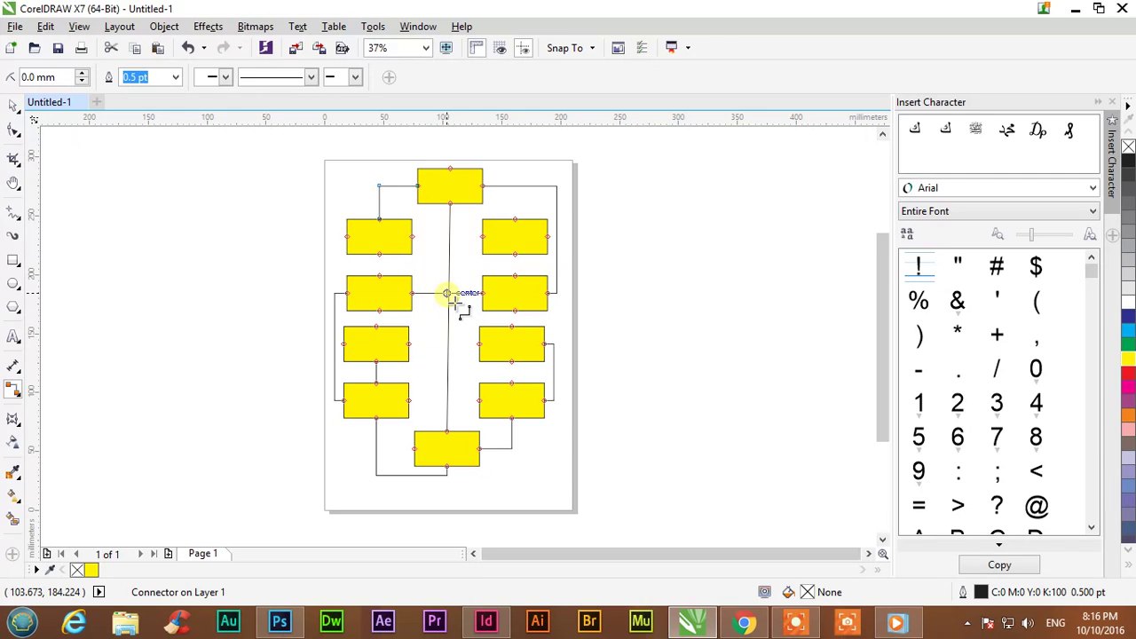
{"action": "left_click_drag", "start_coordinate": [446, 295], "coordinate": [578, 284]}
{"action": "key", "text": "Escape"}
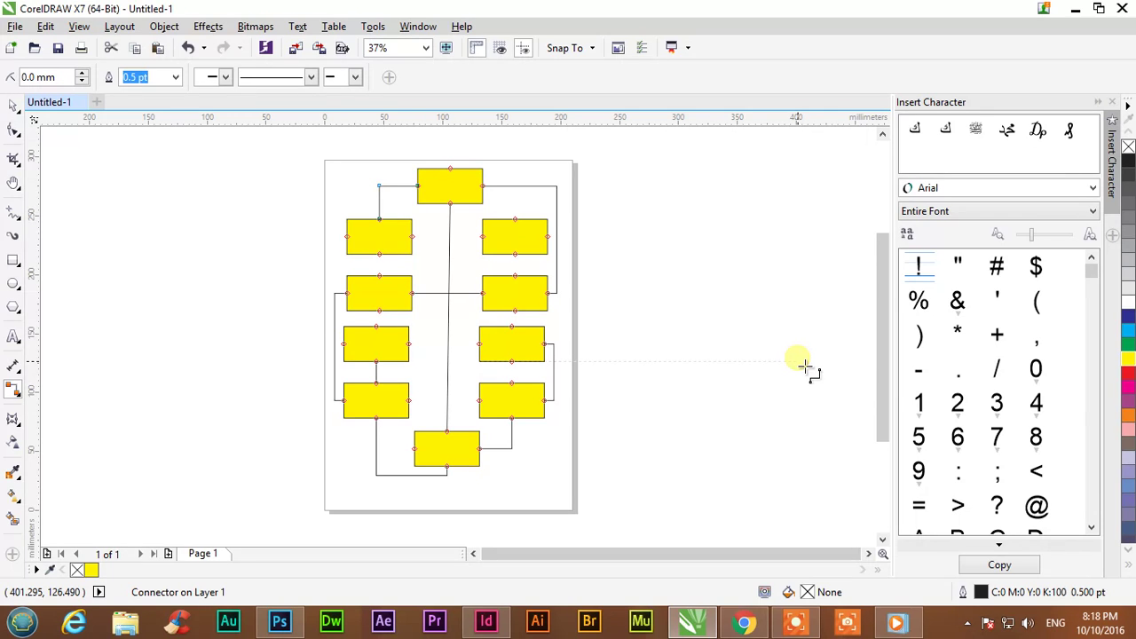
Step: Open the Windows Start menu over the finished flowchart
{"action": "left_click", "coordinate": [21, 621]}
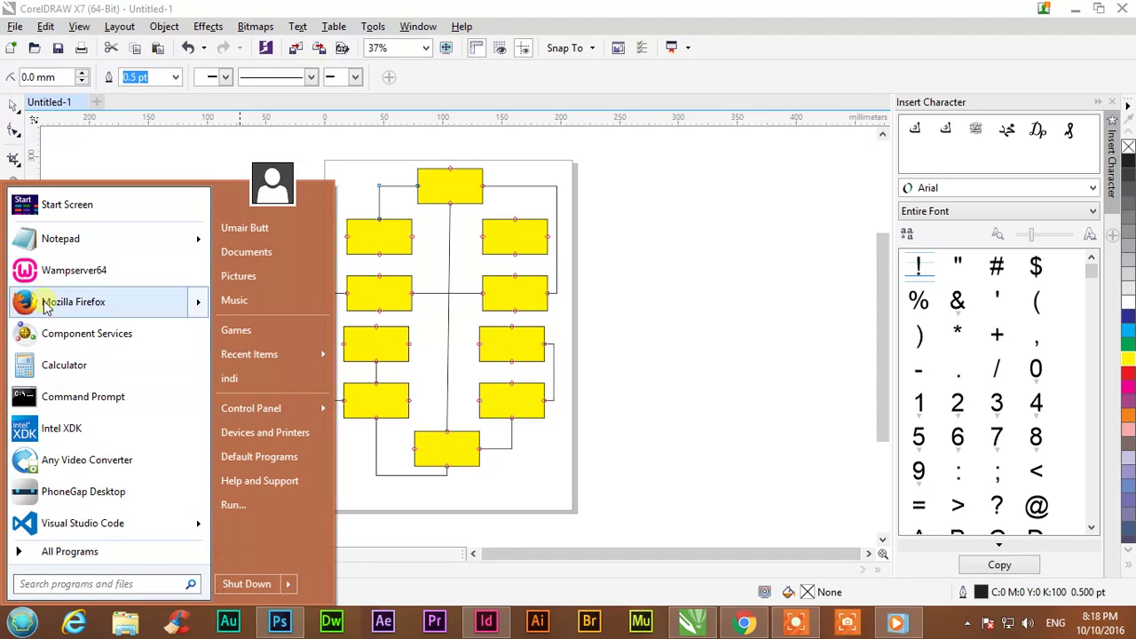